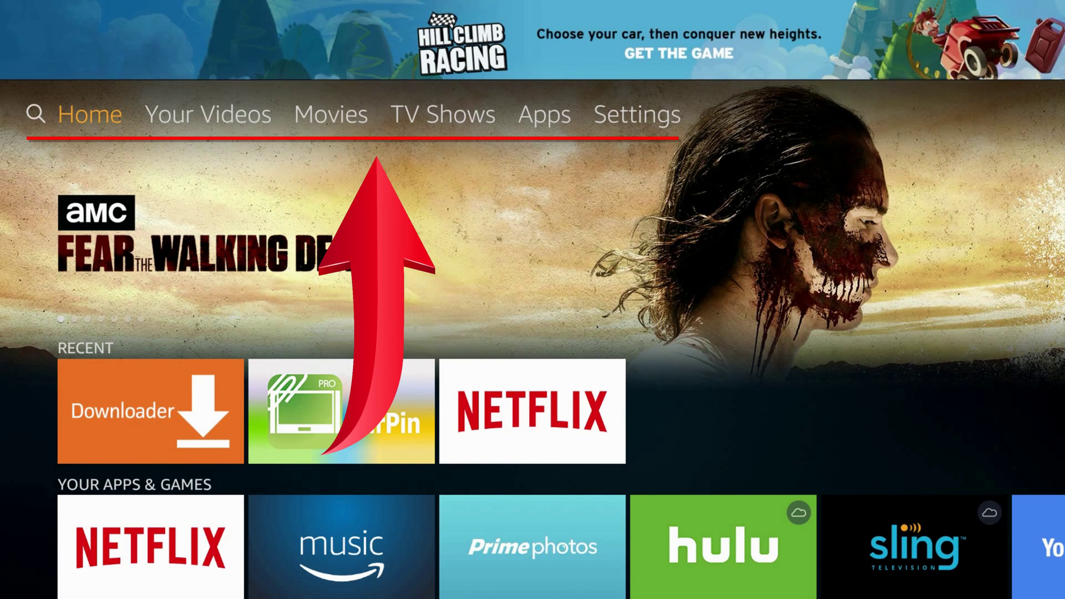
# Step: Go to Settings > Device > Developer options
pyautogui.press('Right')
pyautogui.press('Right')
pyautogui.press('Right')
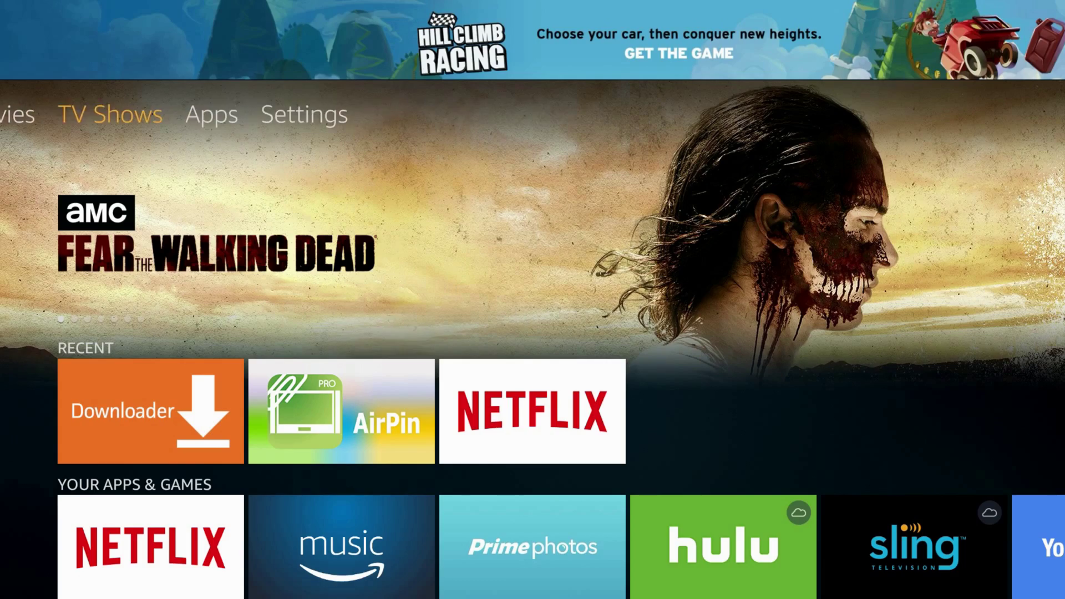
pyautogui.press('Right')
pyautogui.press('Right')
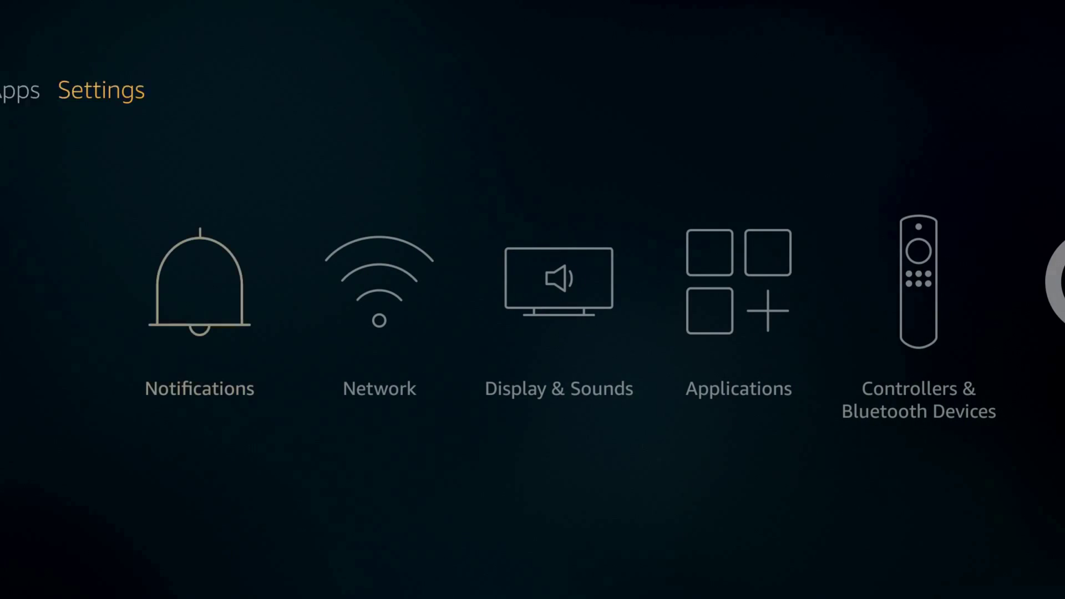
pyautogui.press('Down')
pyautogui.press('Right')
pyautogui.press('Right')
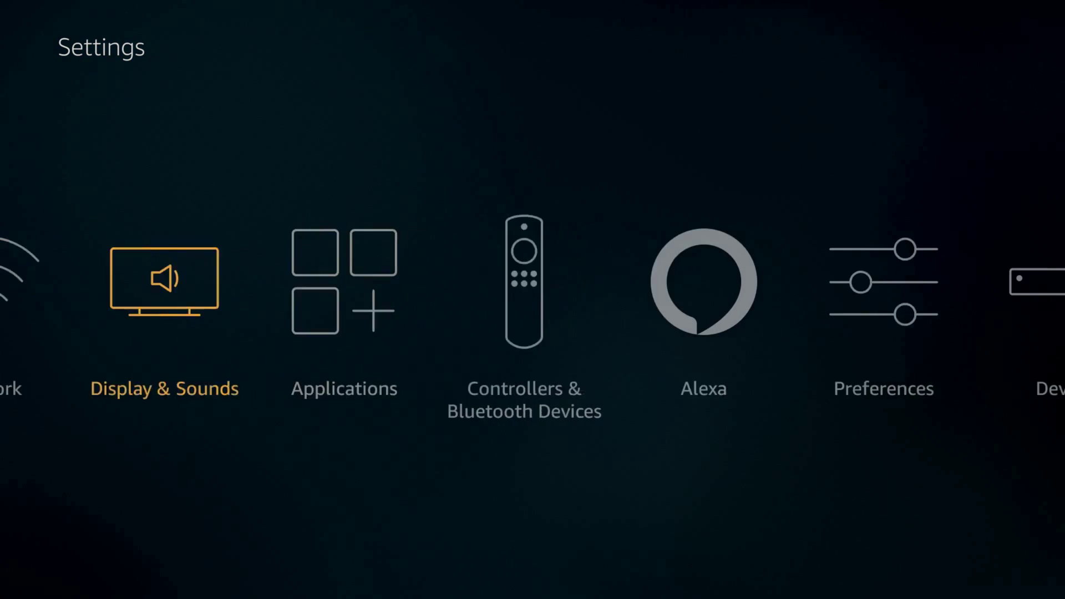
pyautogui.press('Right')
pyautogui.press('Right')
pyautogui.press('Right')
pyautogui.press('Right')
pyautogui.press('Right')
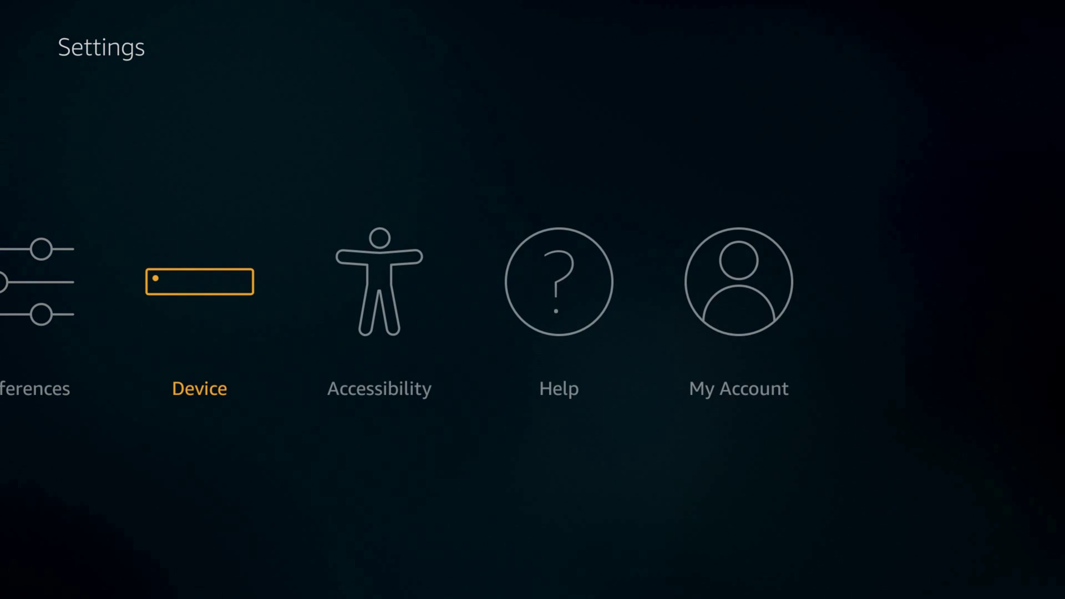
pyautogui.press('Return')
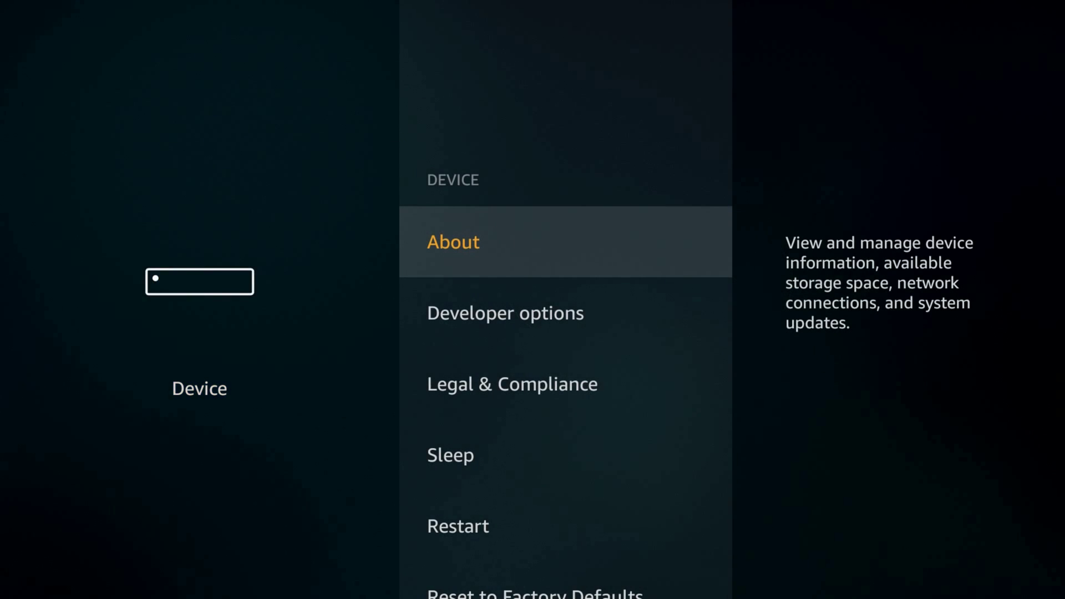
pyautogui.press('Down')
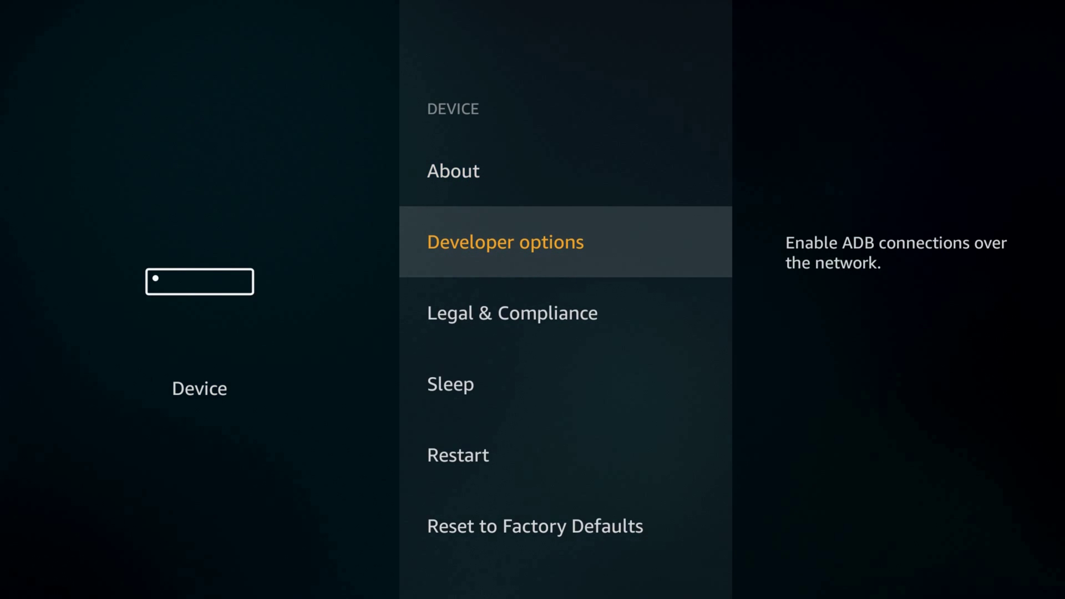
pyautogui.press('Return')
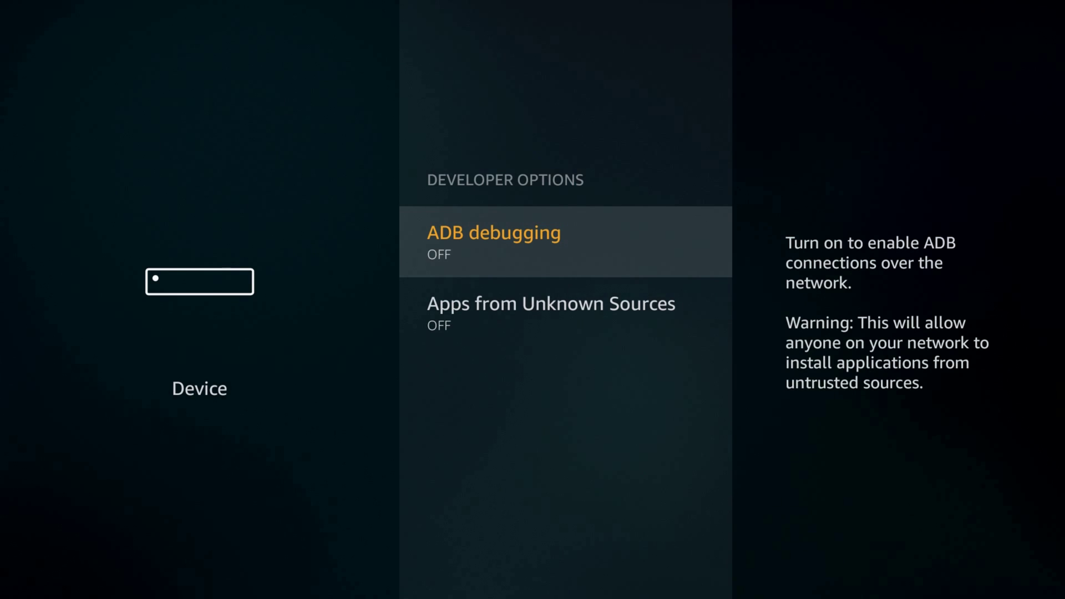
# Step: Turn on ADB debugging, USB debugging and Apps from Unknown Sources, confirming the warning
pyautogui.press('Return')
pyautogui.press('Down')
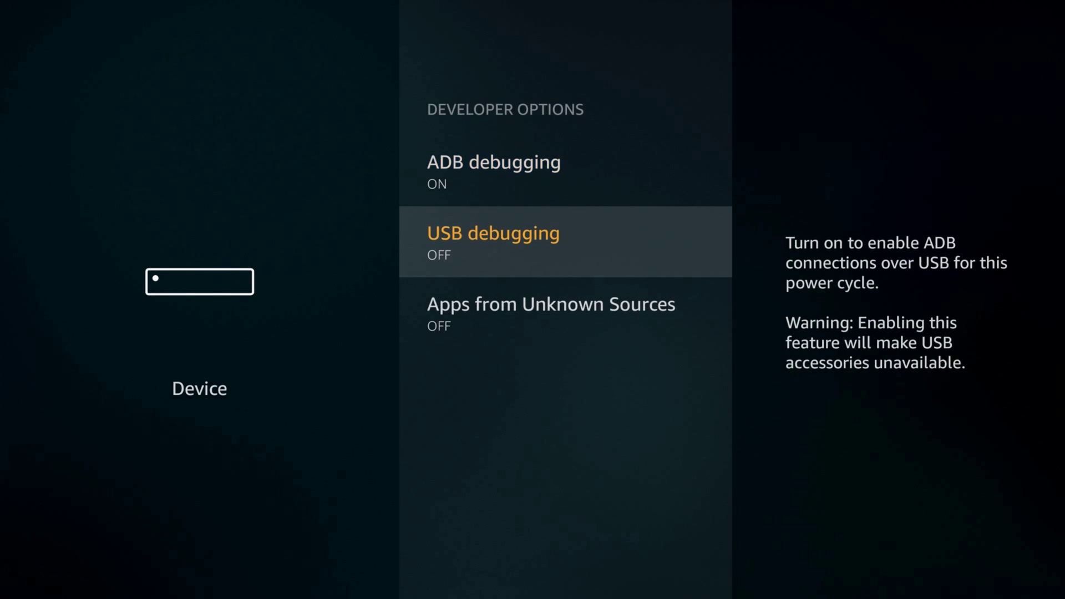
pyautogui.press('Return')
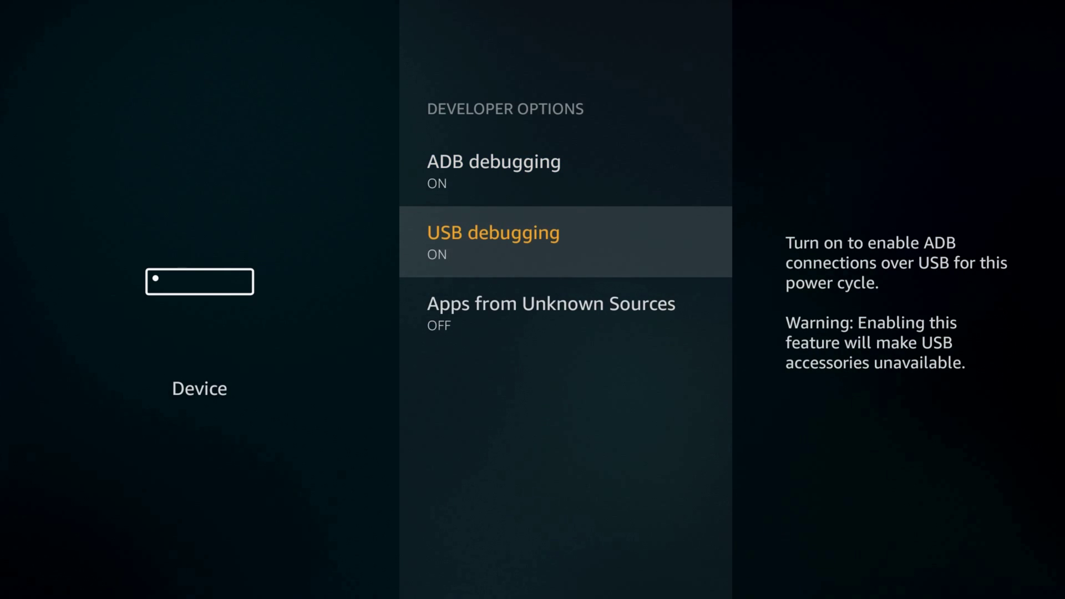
pyautogui.press('Down')
pyautogui.press('Return')
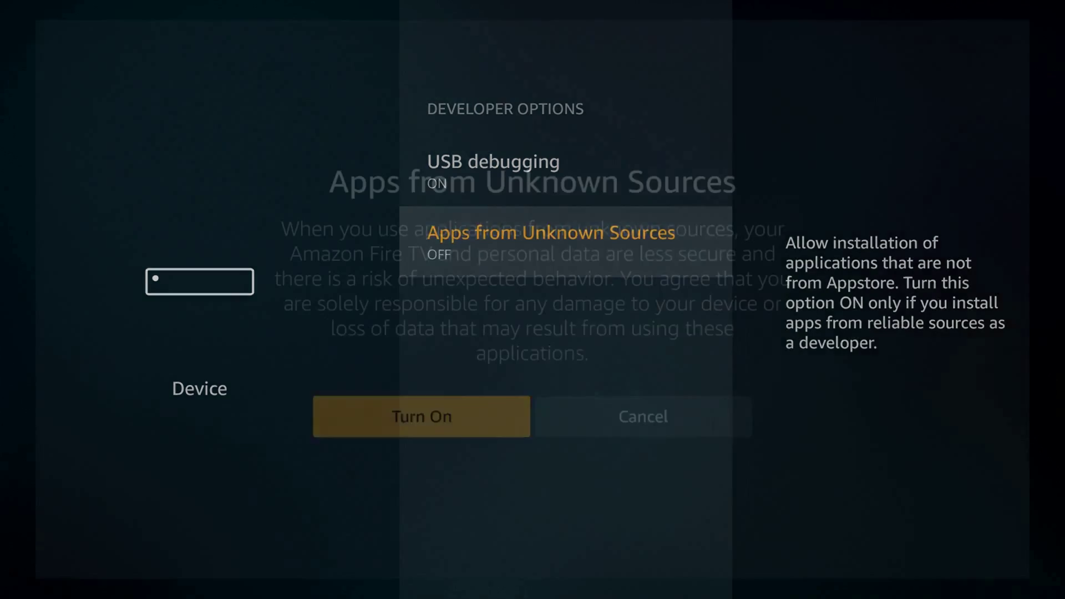
pyautogui.press('Return')
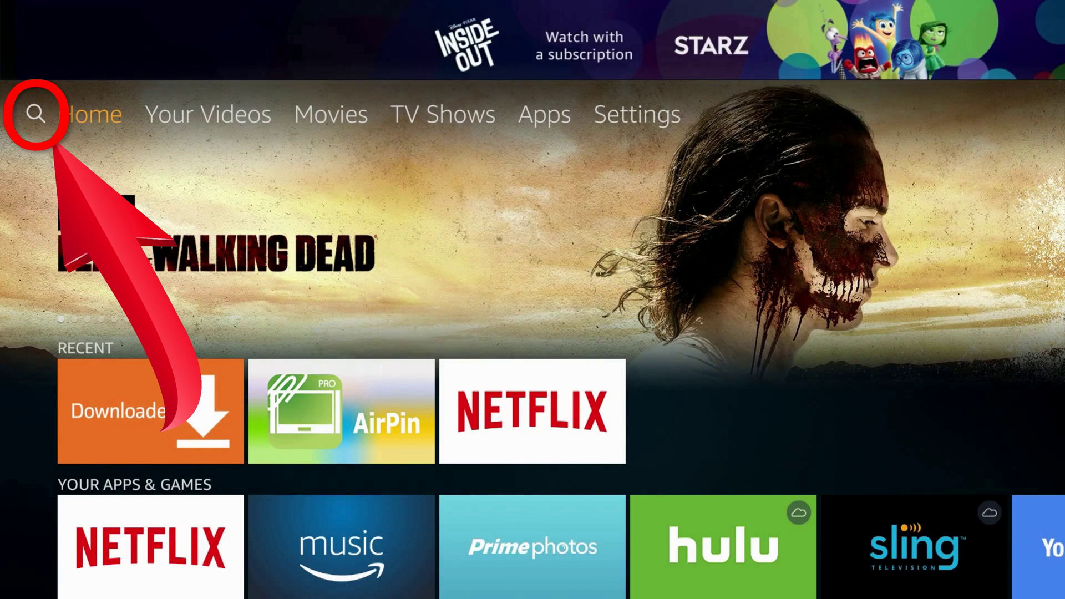
# Step: Search for 'Firedl' on the on-screen keyboard and move down to the results
pyautogui.press('Left')
pyautogui.press('Return')
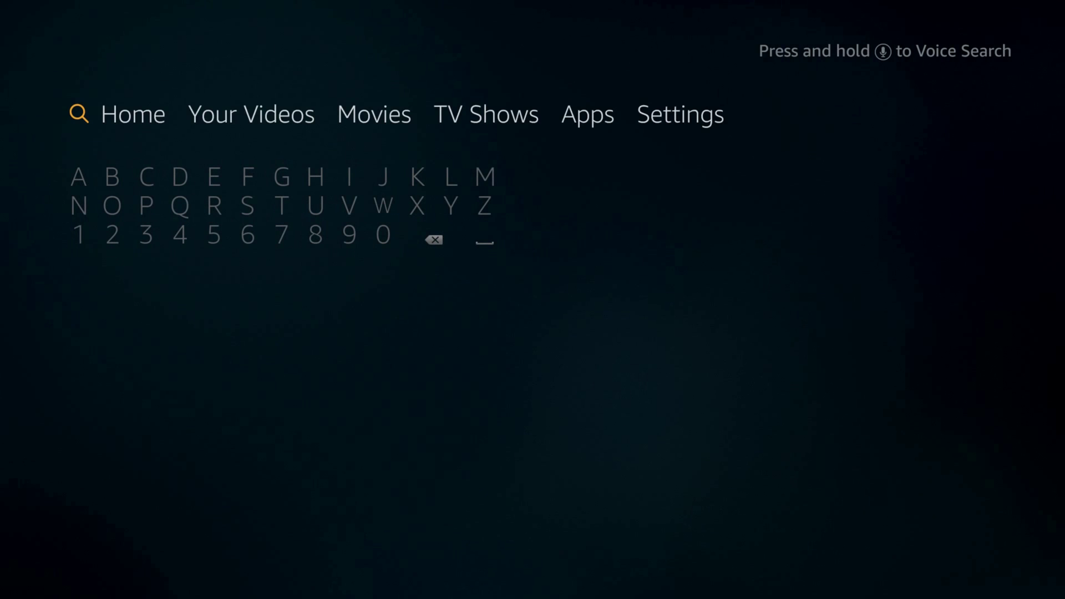
pyautogui.press('Down')
pyautogui.press('Right')
pyautogui.press('Right')
pyautogui.press('Right')
pyautogui.press('Right')
pyautogui.press('Right')
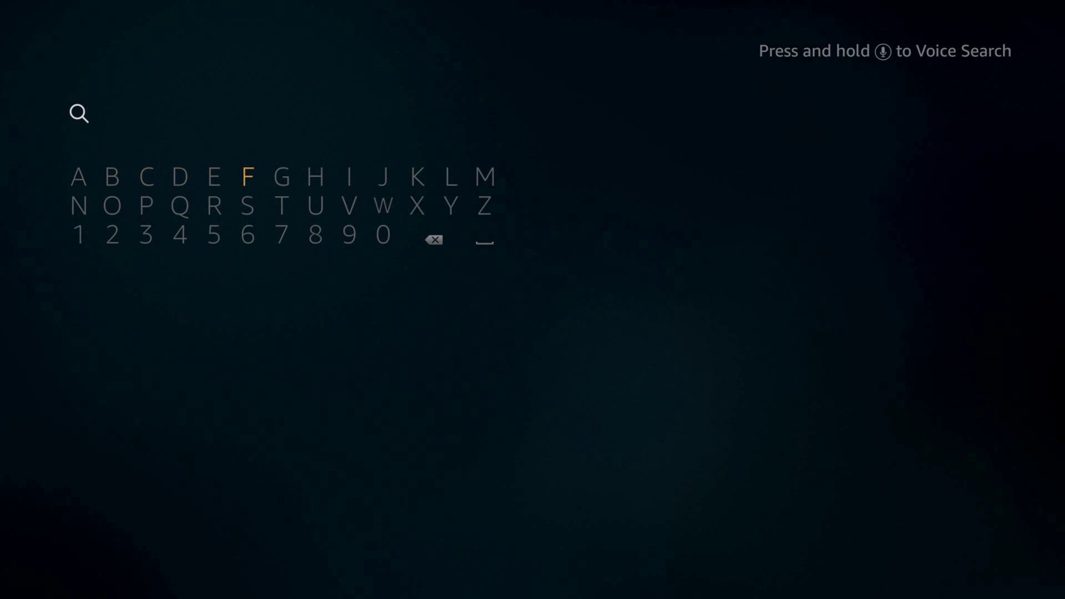
pyautogui.press('Return')
pyautogui.press('Right')
pyautogui.press('Right')
pyautogui.press('Right')
pyautogui.press('Return')
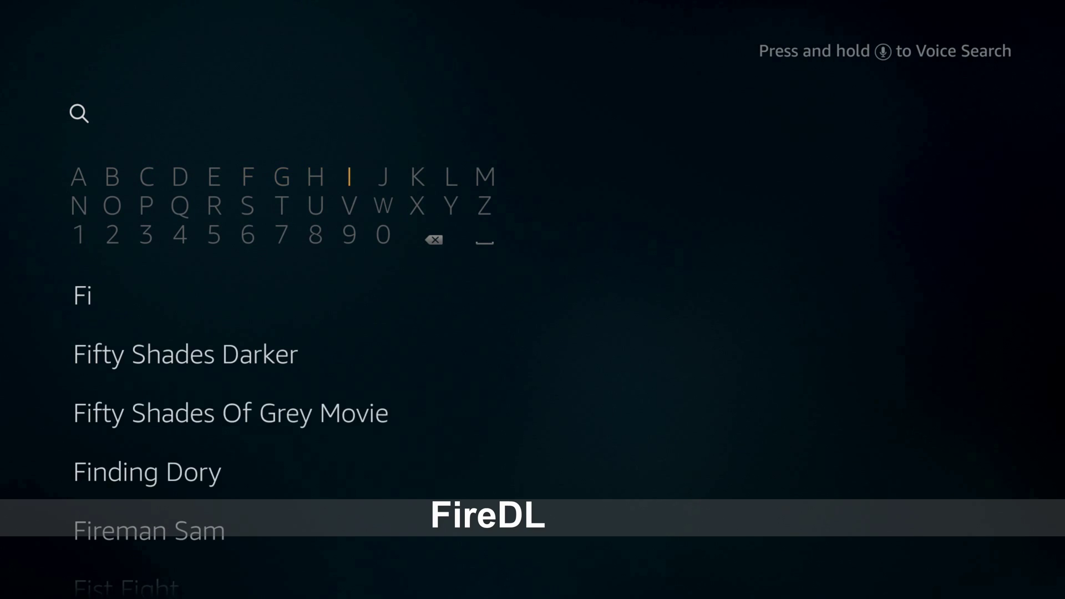
pyautogui.press('Left')
pyautogui.press('Left')
pyautogui.press('Down')
pyautogui.press('Left')
pyautogui.press('Left')
pyautogui.press('Return')
pyautogui.press('Up')
pyautogui.press('Return')
pyautogui.press('Left')
pyautogui.press('Return')
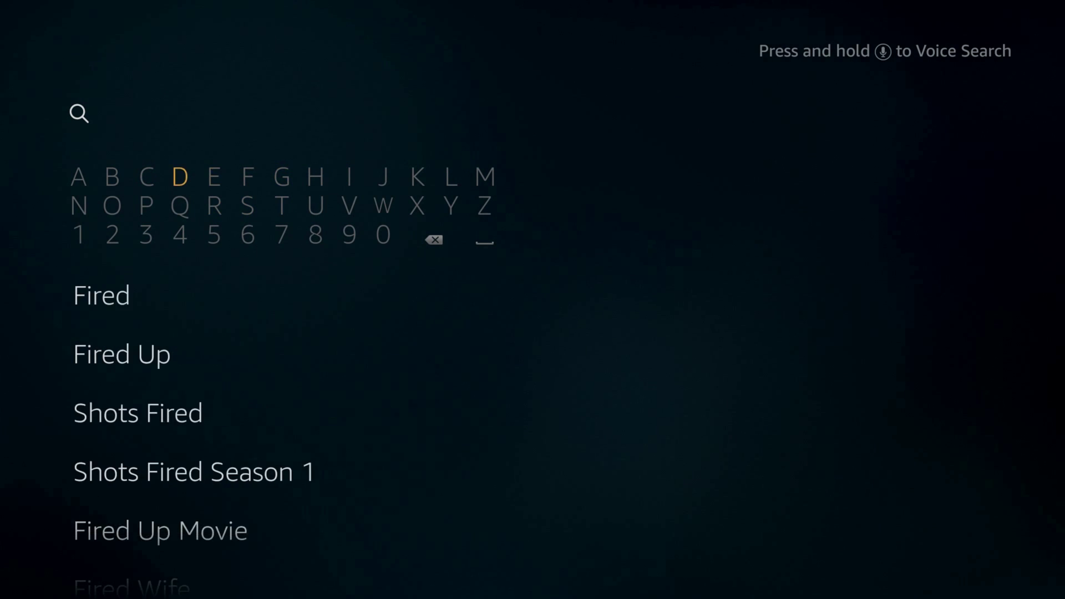
pyautogui.press('Left')
pyautogui.press('Left')
pyautogui.press('Left')
pyautogui.press('Left')
pyautogui.press('Left')
pyautogui.press('Return')
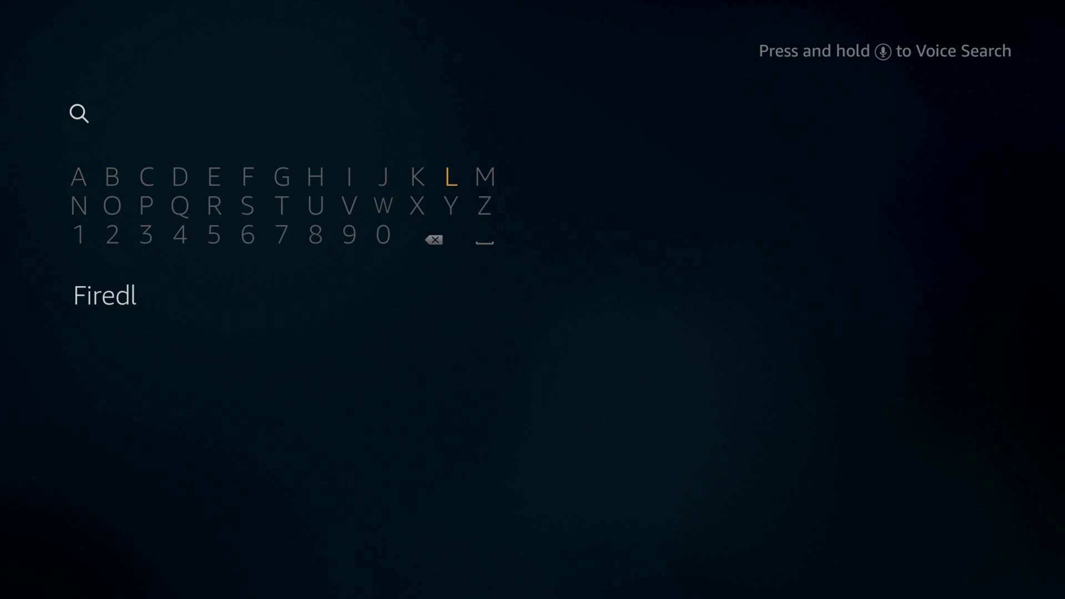
pyautogui.press('Down')
pyautogui.press('Down')
pyautogui.press('Down')
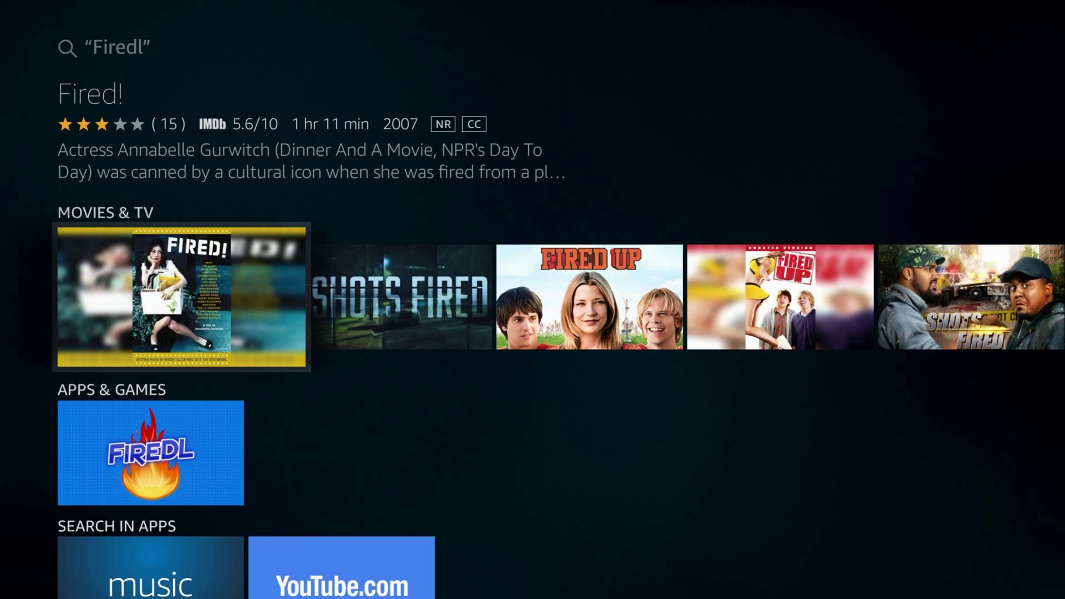
# Step: Open the FireDL app page from the results and download it
pyautogui.press('Down')
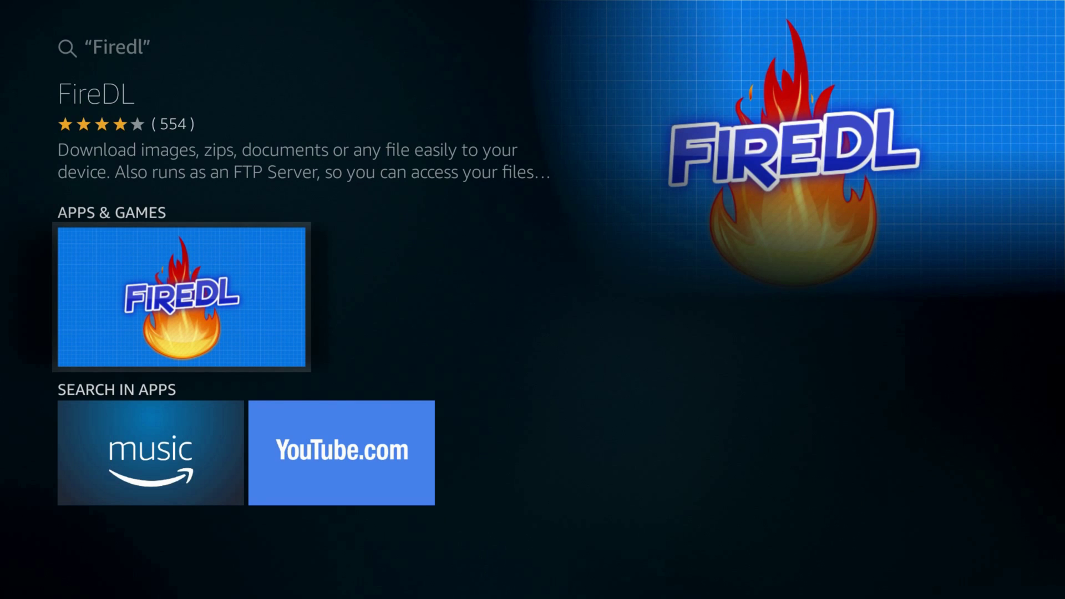
pyautogui.press('Return')
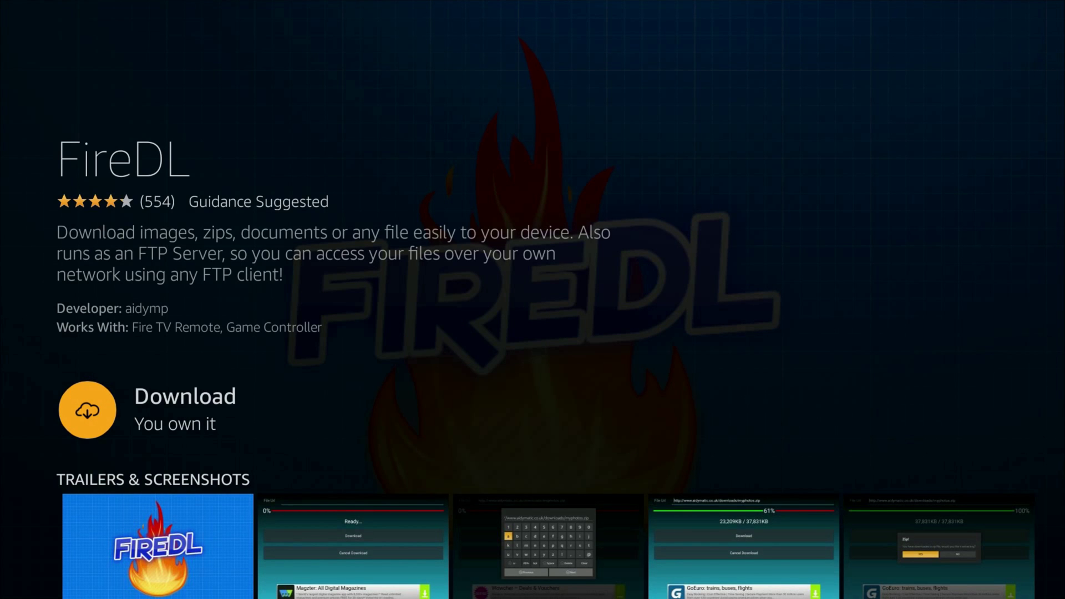
pyautogui.press('Return')
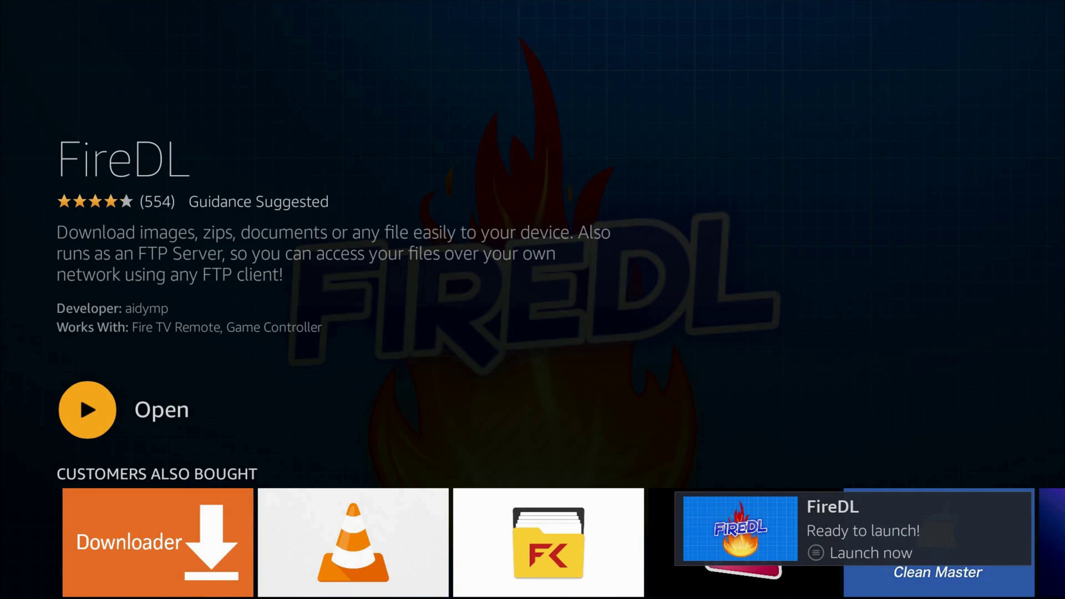
# Step: Launch FireDL and enter the Kodi APK web address in the File Url field
pyautogui.press('Return')
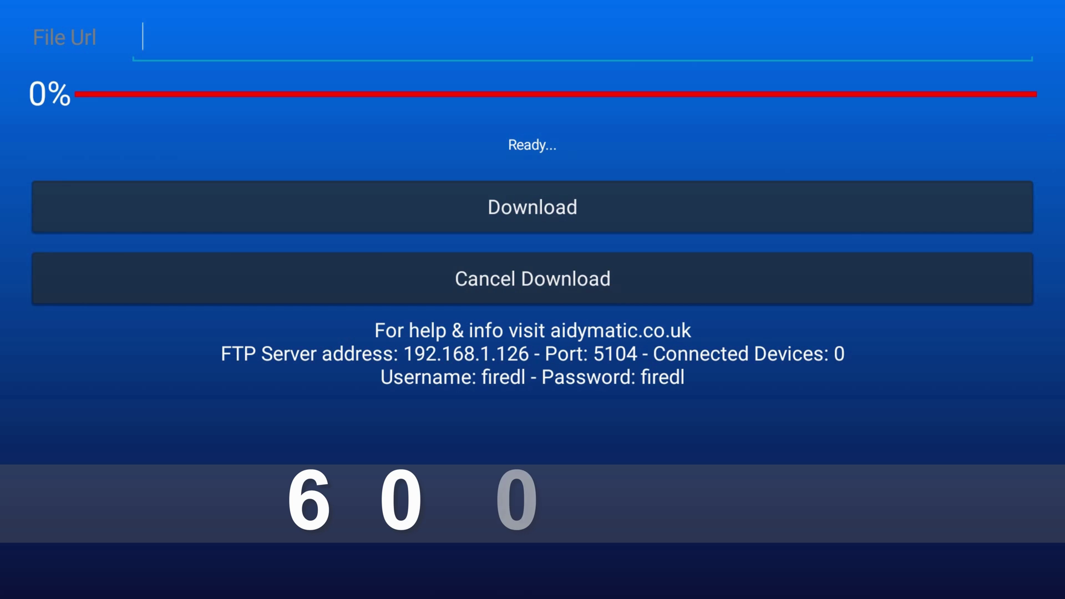
pyautogui.press('Return')
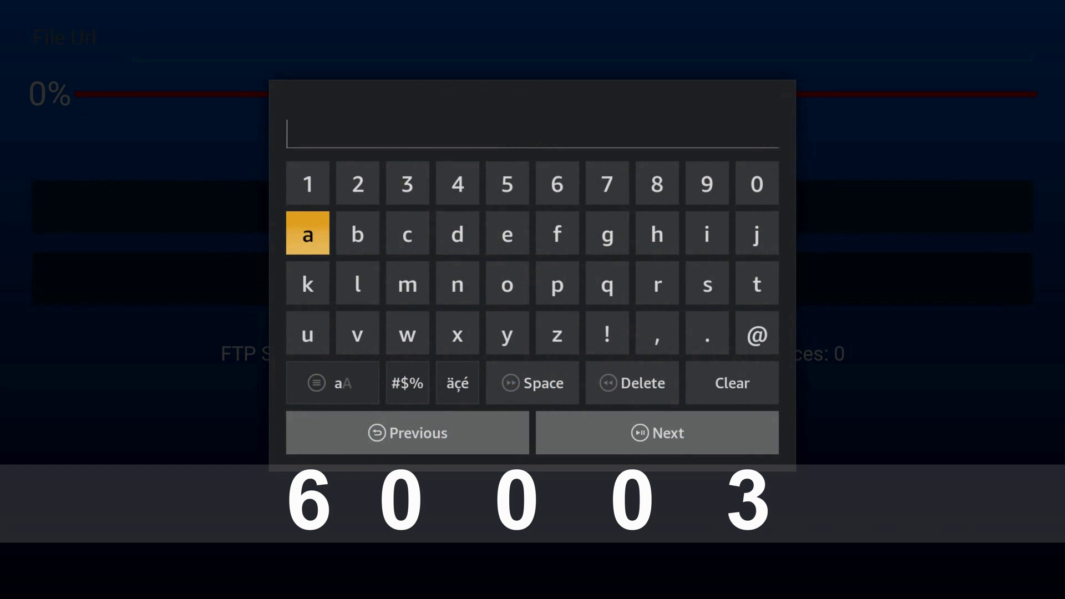
pyautogui.press('Right')
pyautogui.press('Up')
pyautogui.press('Right')
pyautogui.press('Right')
pyautogui.press('Right')
pyautogui.press('Right')
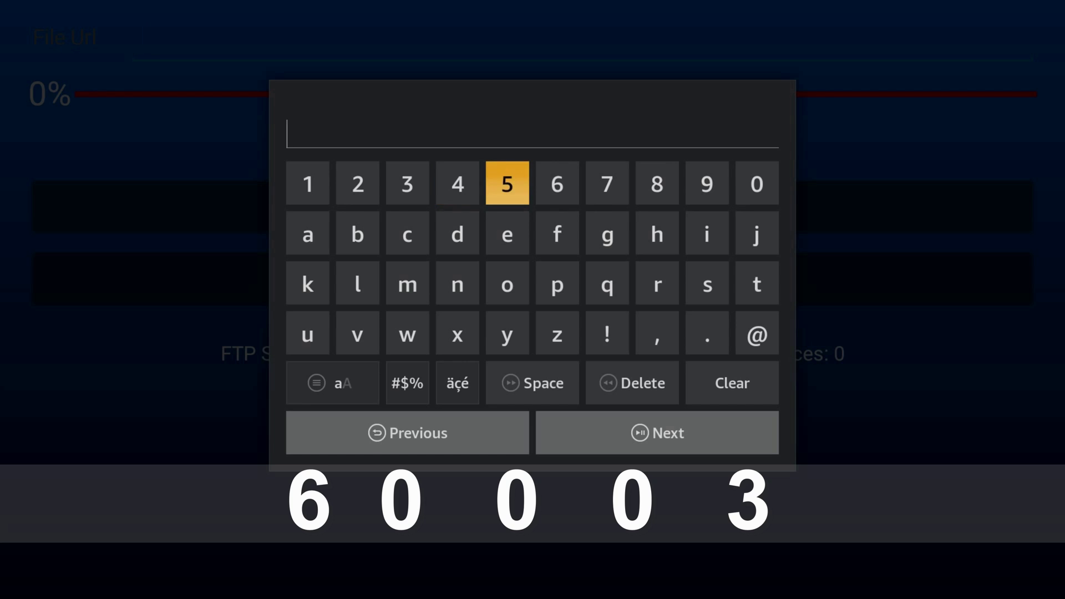
pyautogui.press('Return')
pyautogui.press('Right')
pyautogui.press('Right')
pyautogui.press('Right')
pyautogui.press('Right')
pyautogui.press('Return')
pyautogui.press('Return')
pyautogui.press('Return')
pyautogui.press('Left')
pyautogui.press('Left')
pyautogui.press('Left')
pyautogui.press('Left')
pyautogui.press('Left')
pyautogui.press('Left')
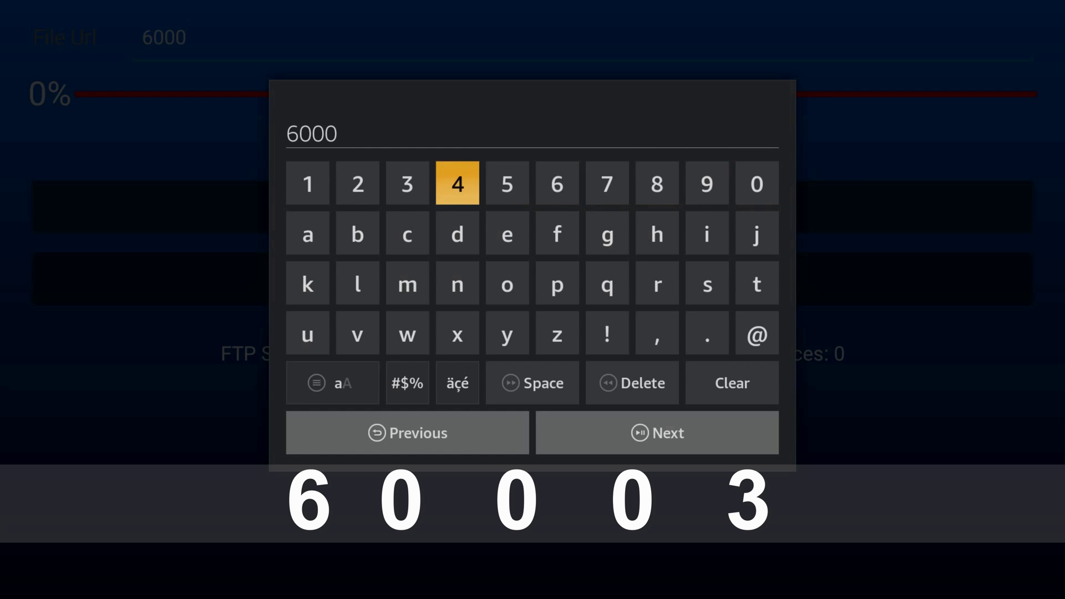
pyautogui.press('Left')
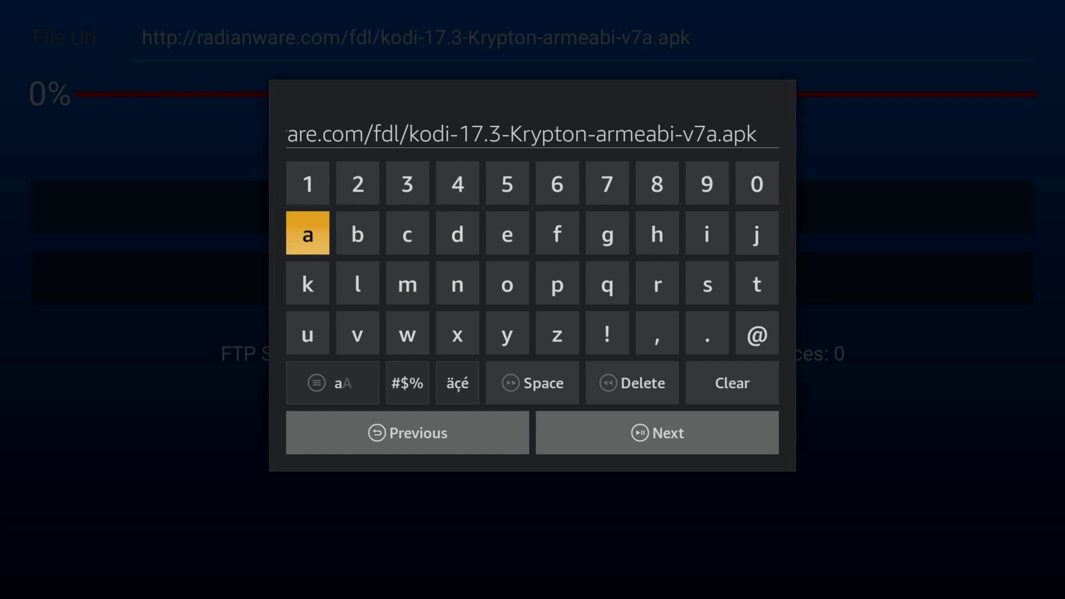
# Step: Confirm the address with Next to download kodi-17.3-Krypton-armeabi-v7a.apk
pyautogui.press('Down')
pyautogui.press('Down')
pyautogui.press('Down')
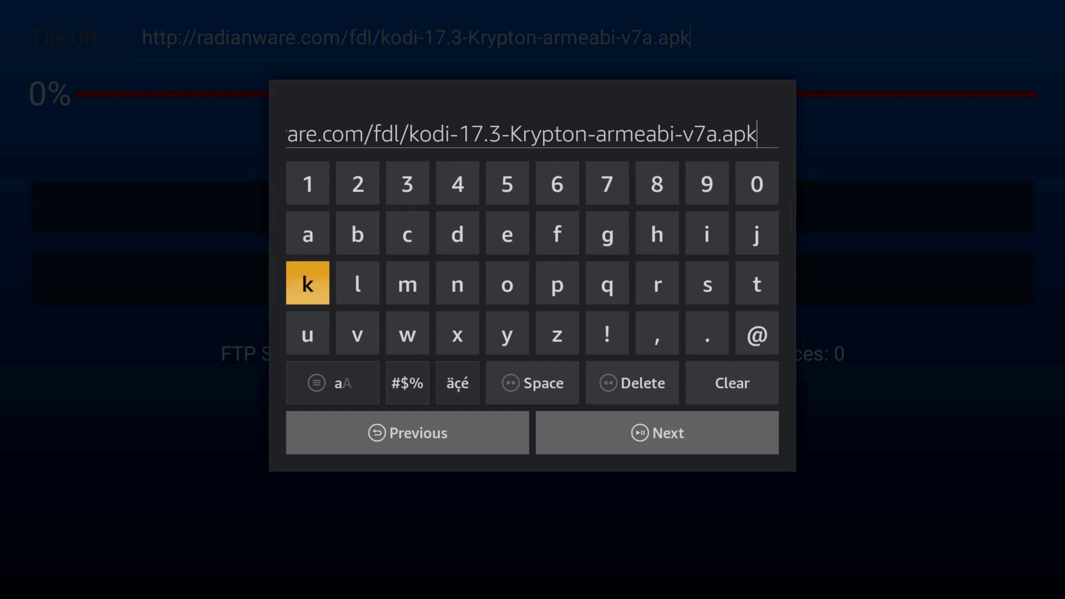
pyautogui.press('Down')
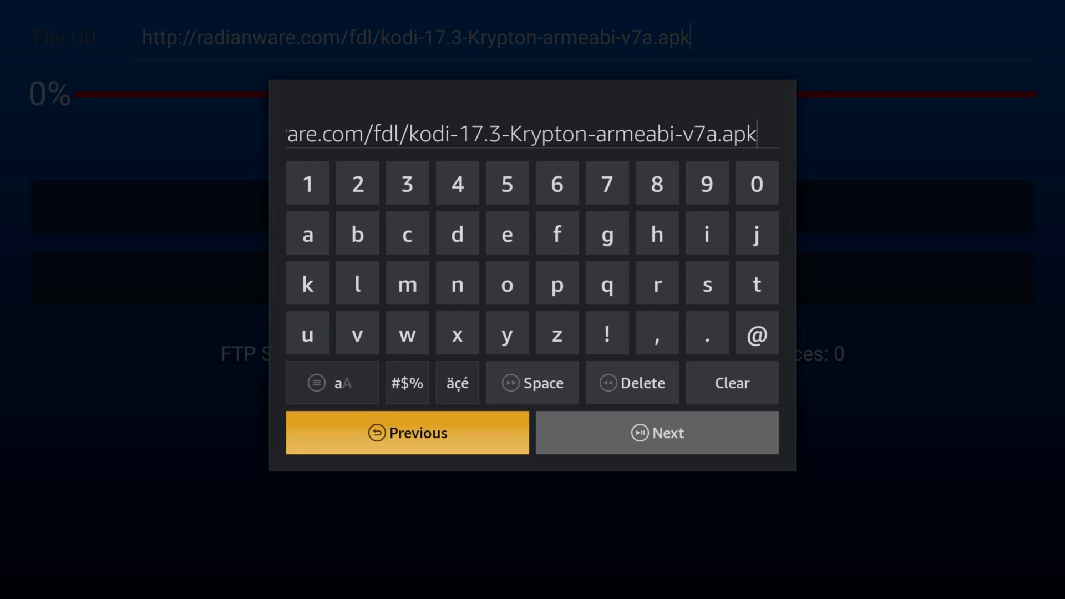
pyautogui.press('Right')
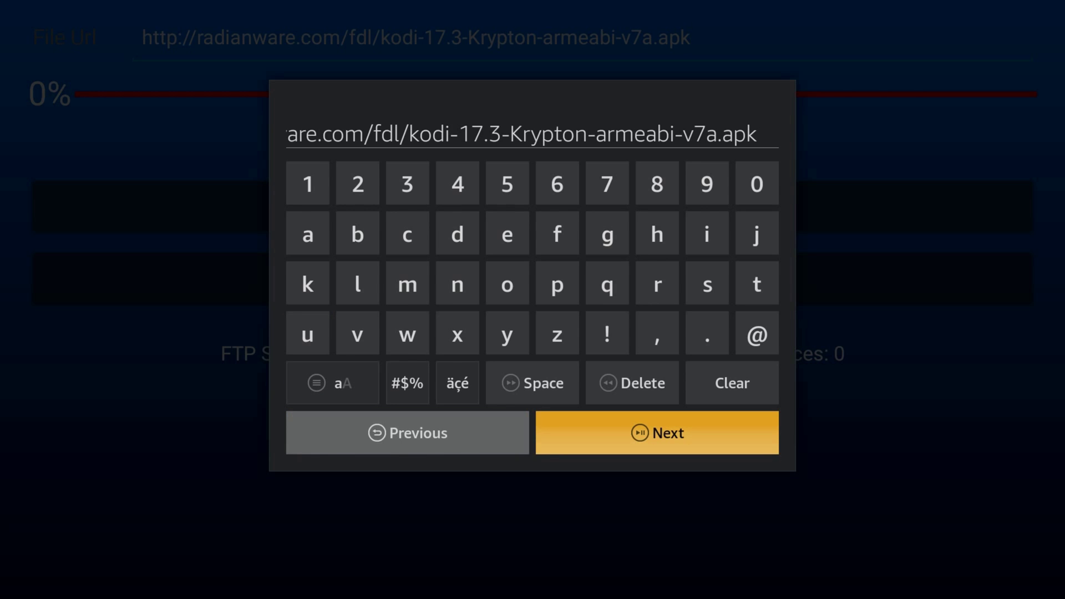
pyautogui.press('Return')
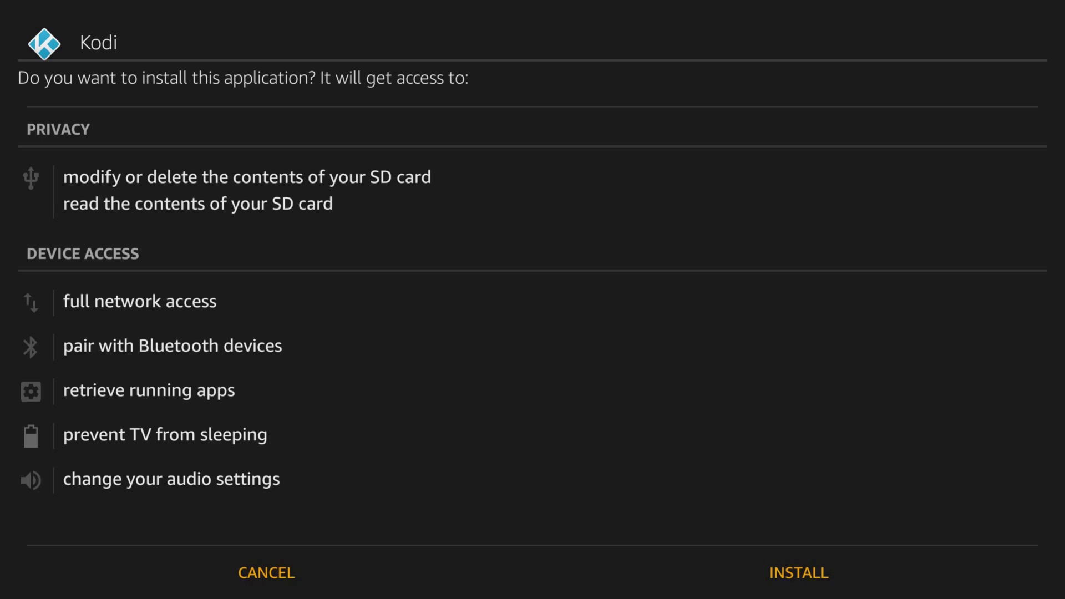
# Step: Choose Install on the Kodi permissions screen to install Kodi
pyautogui.click(267, 573)
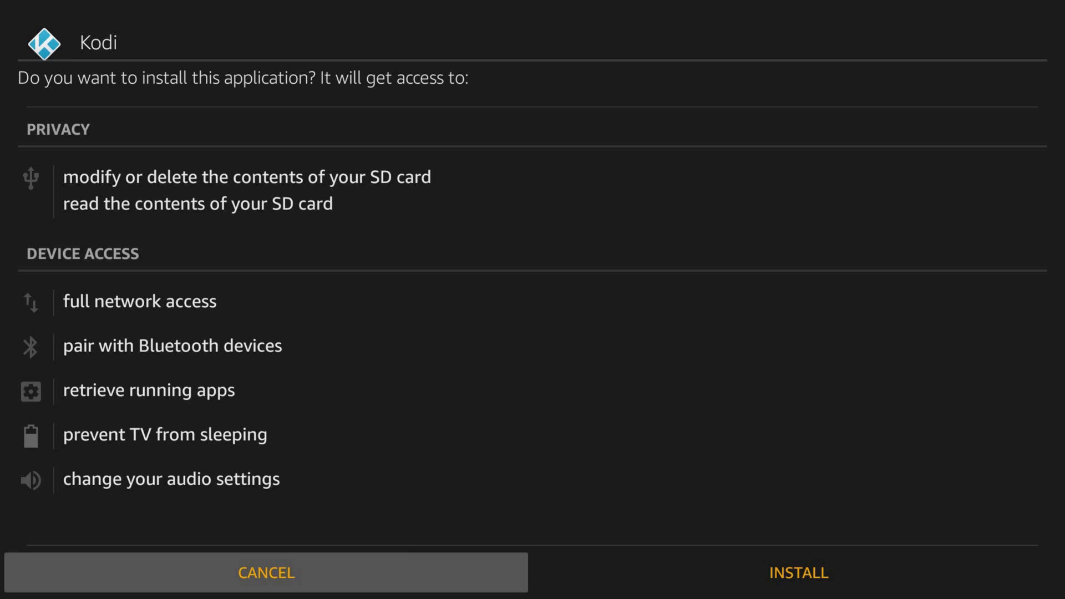
pyautogui.click(800, 573)
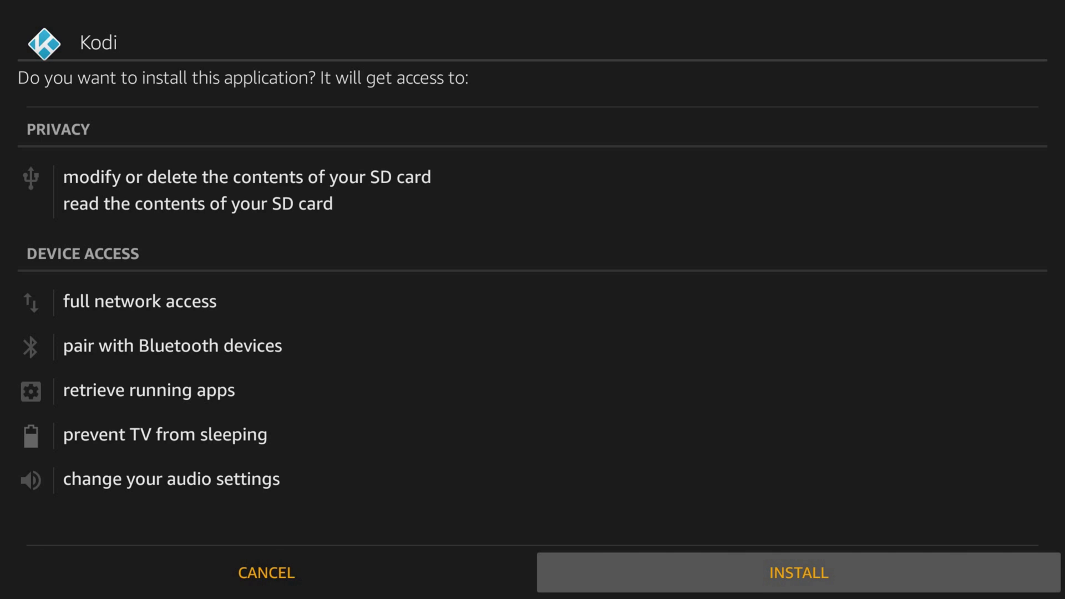
pyautogui.press('Return')
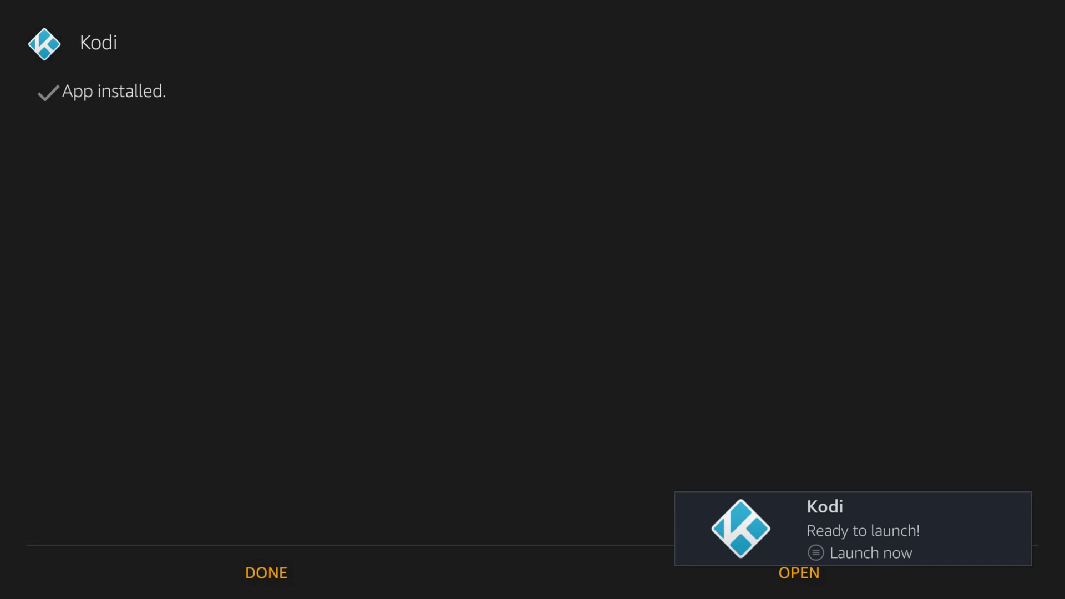
# Step: Choose Open instead of Done on the App installed screen to launch Kodi
pyautogui.click(266, 574)
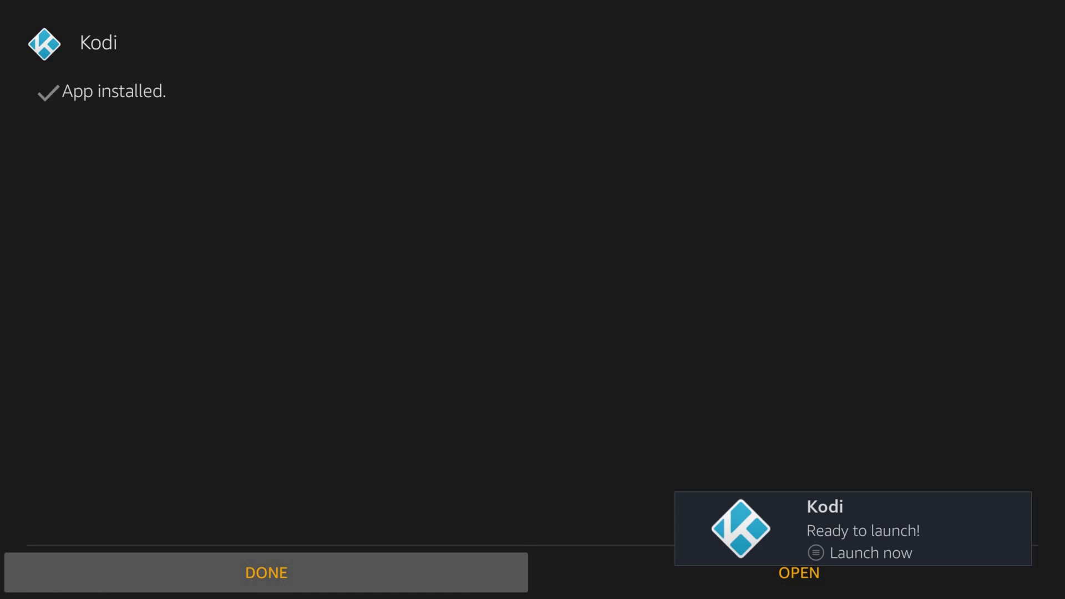
pyautogui.click(799, 577)
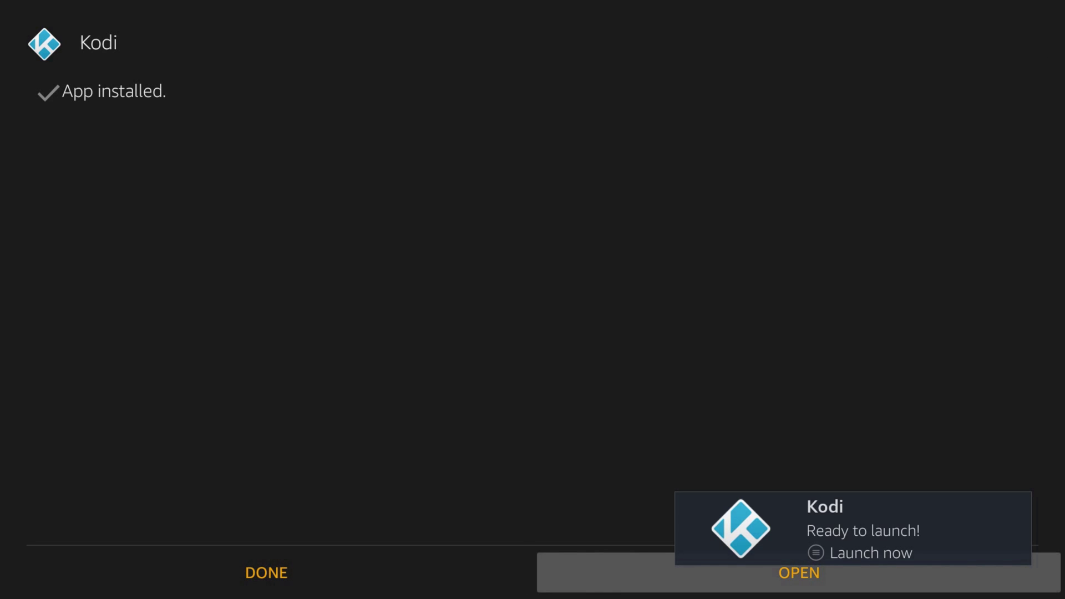
pyautogui.press('Return')
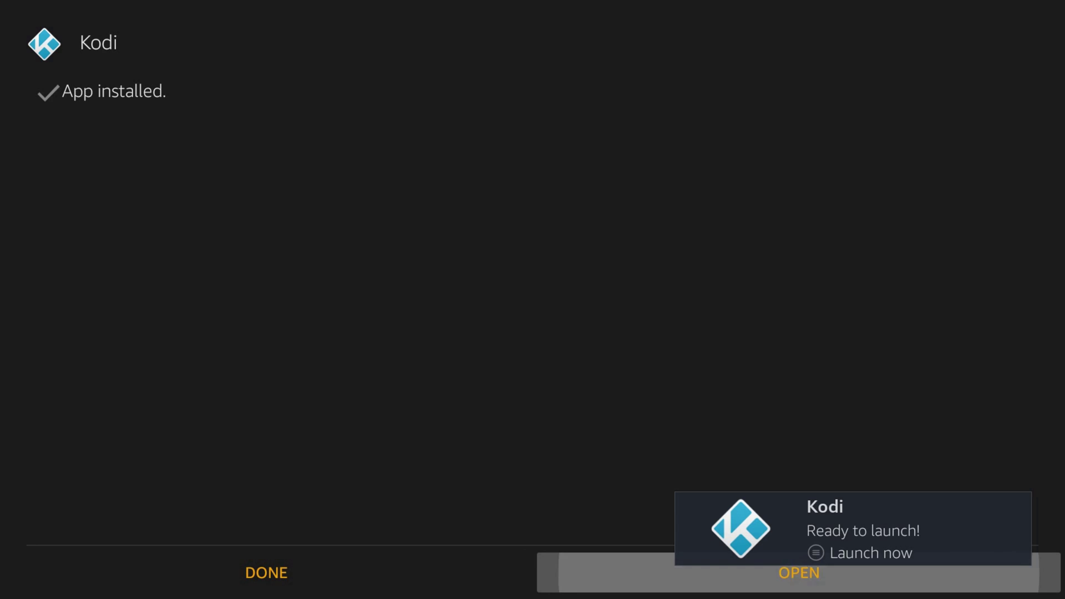